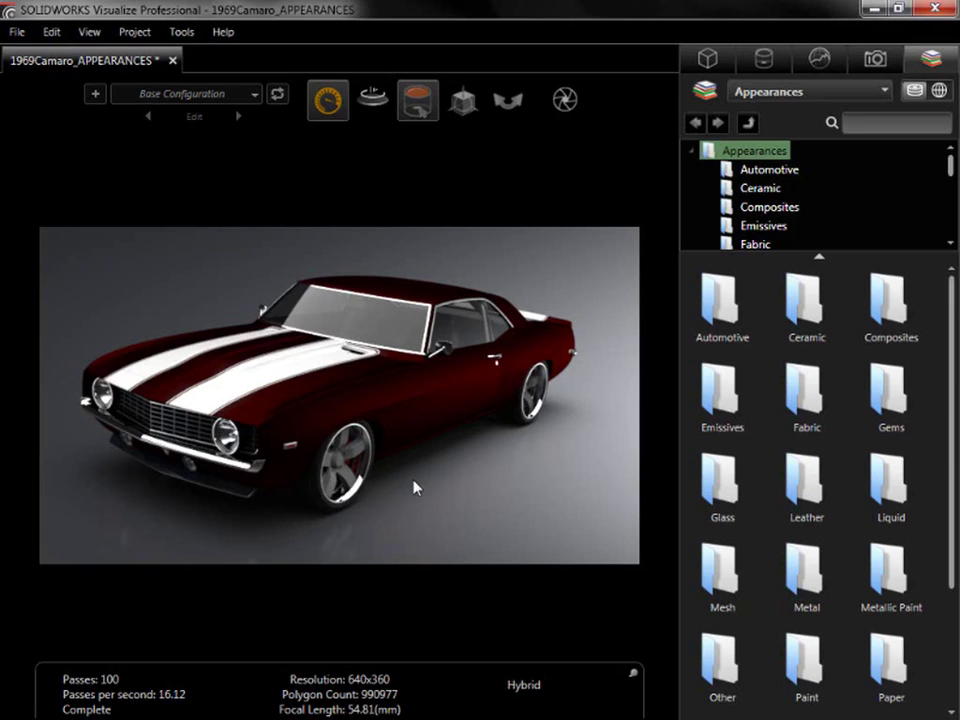
Create a new appearance named 'Main Body' and drag it onto the Camaro's body, turning it grey
{"action": "left_click", "coordinate": [762, 58]}
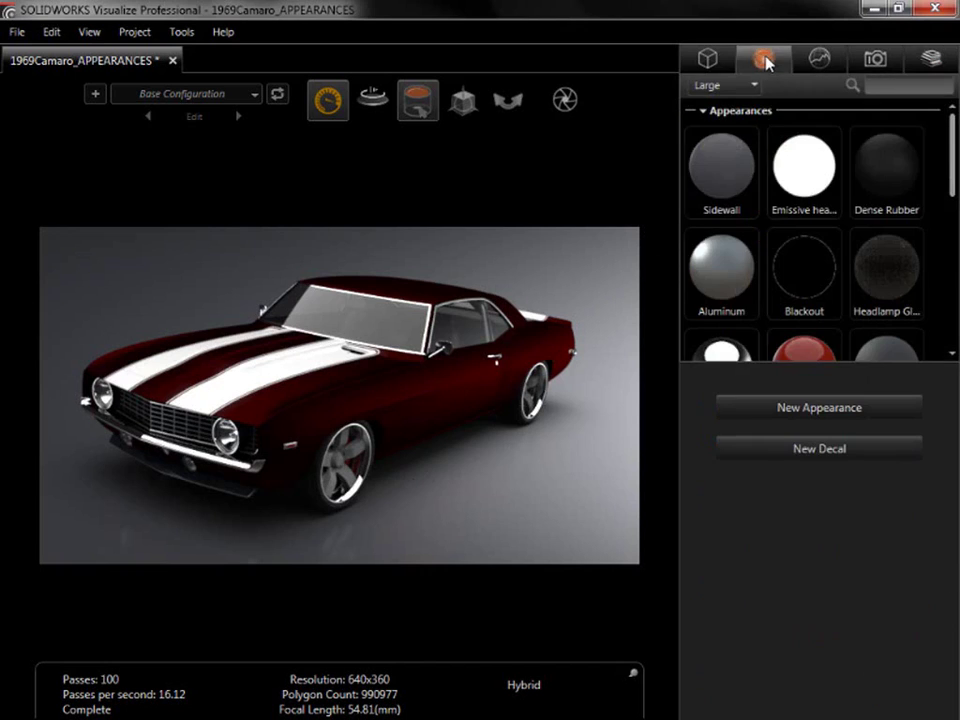
{"action": "left_click", "coordinate": [836, 405]}
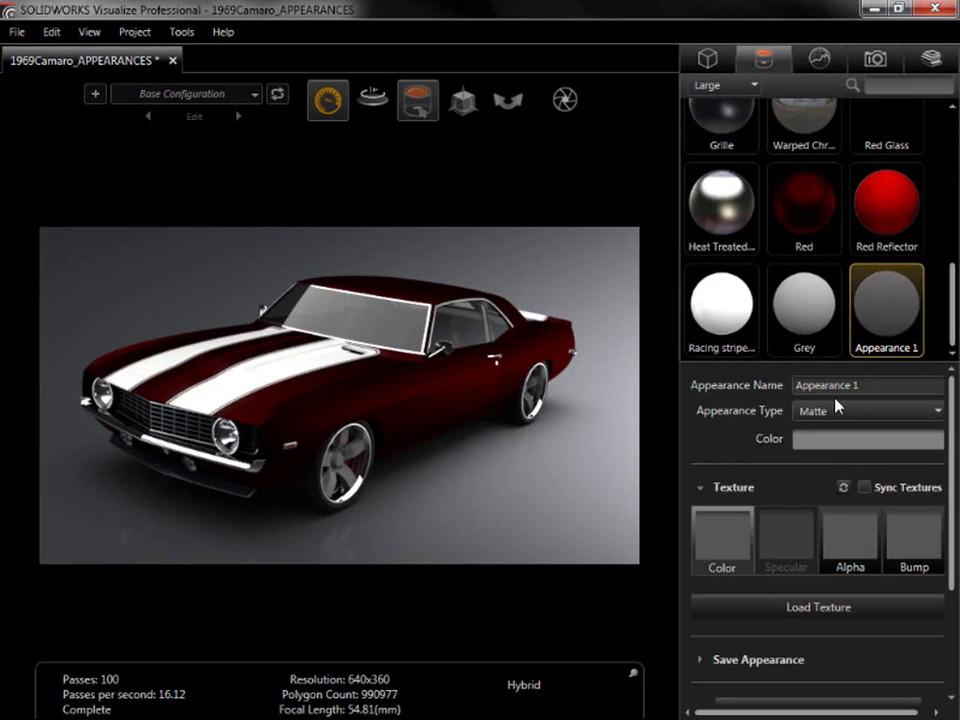
{"action": "left_click_drag", "start_coordinate": [864, 386], "coordinate": [783, 395]}
{"action": "type", "text": "Main Body"}
{"action": "left_click_drag", "start_coordinate": [885, 315], "coordinate": [428, 392]}
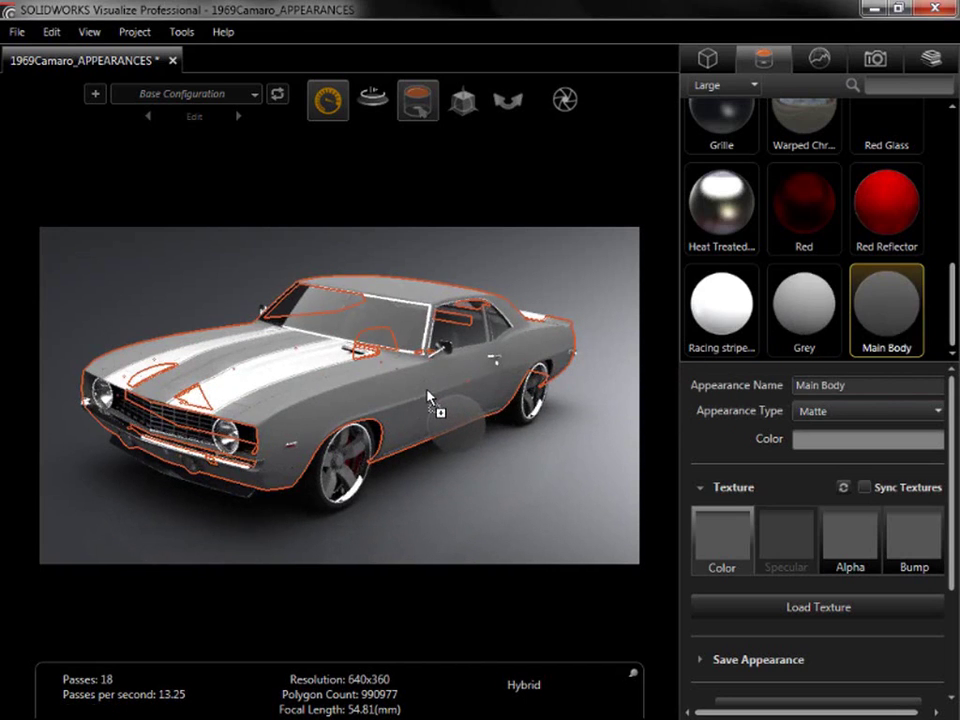
{"action": "left_click_drag", "start_coordinate": [428, 395], "coordinate": [428, 396]}
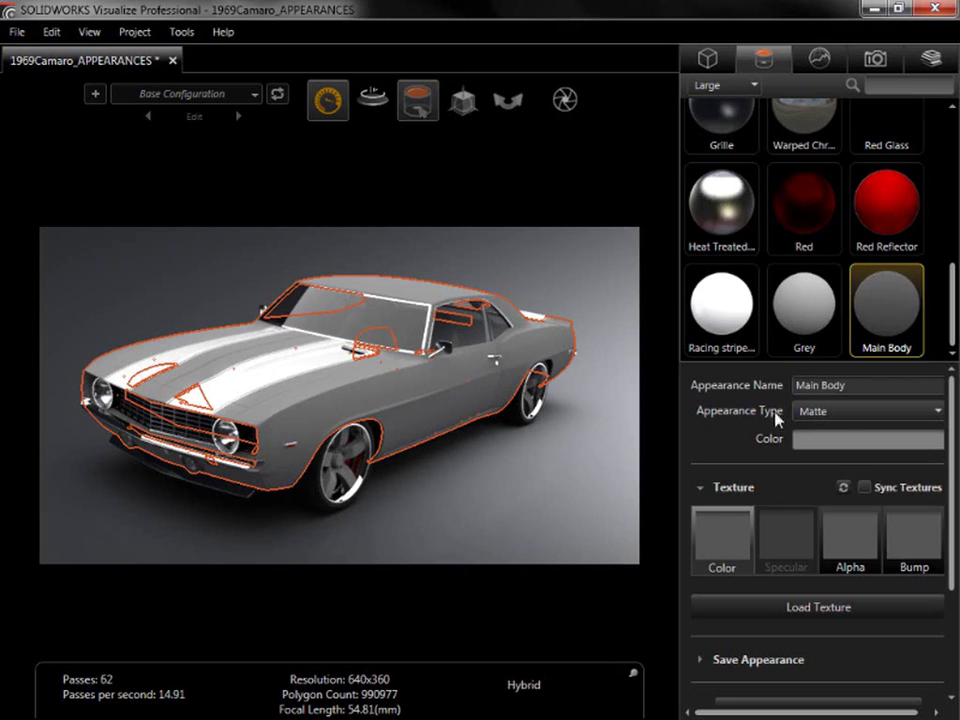
Change the Main Body appearance type from Matte to Paint for a glossy finish
{"action": "left_click", "coordinate": [934, 413]}
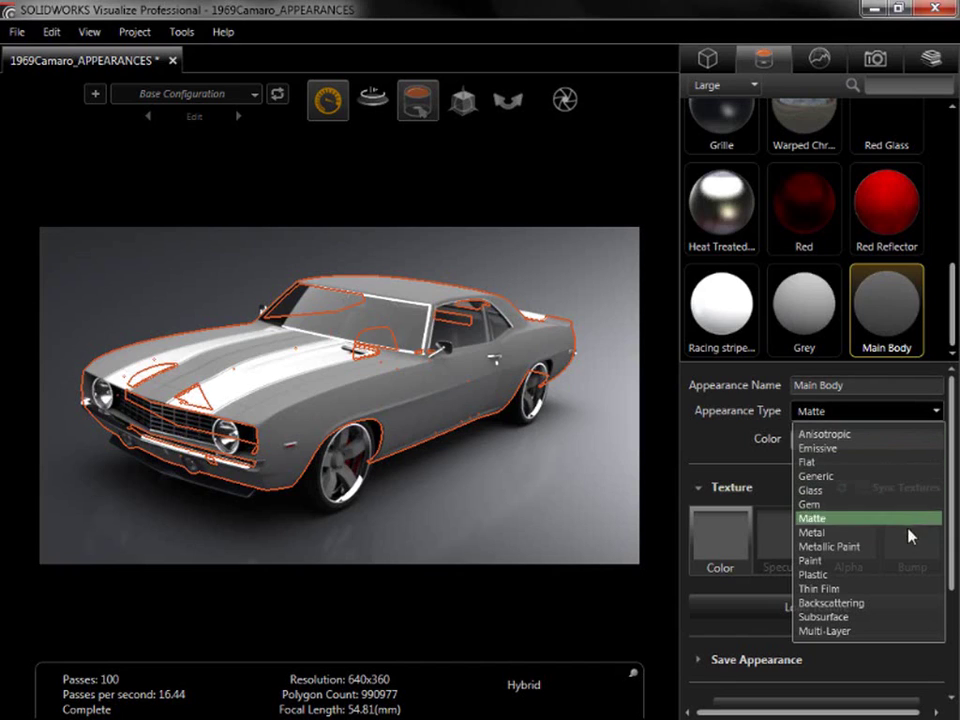
{"action": "left_click", "coordinate": [909, 562]}
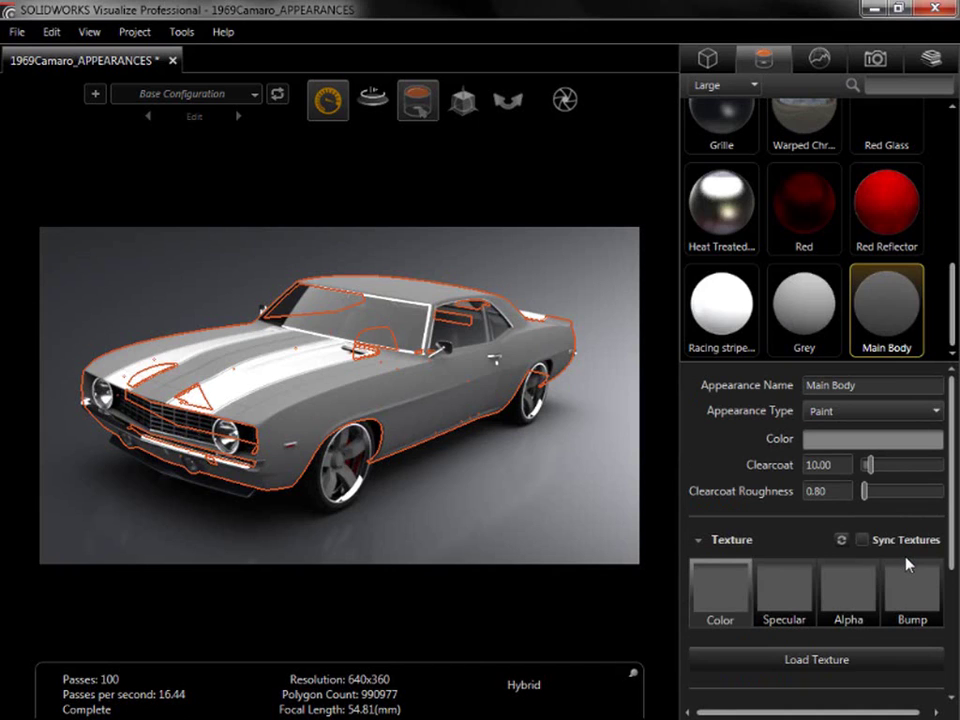
{"action": "key", "text": "Return"}
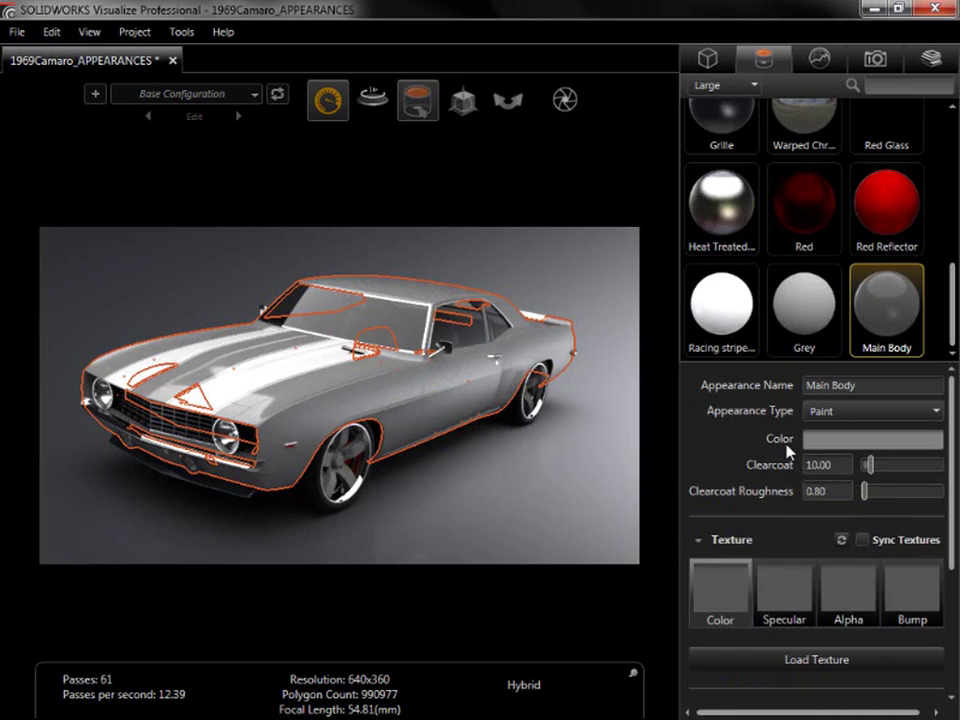
Raise the Main Body Clearcoat value to 20.00
{"action": "double_click", "coordinate": [822, 465]}
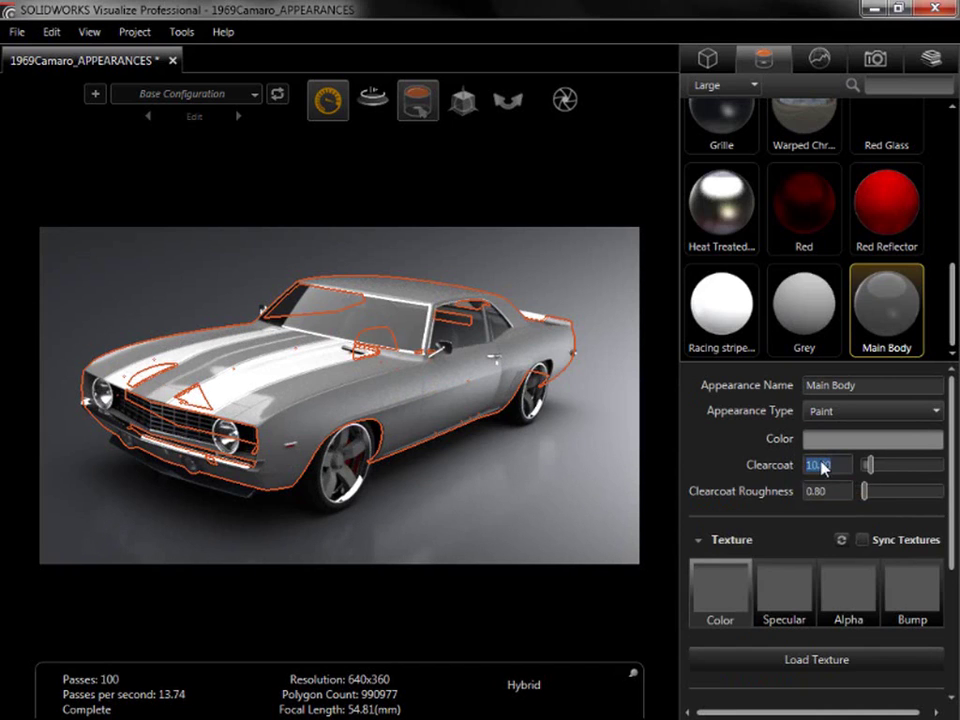
{"action": "type", "text": "20"}
{"action": "key", "text": "Return"}
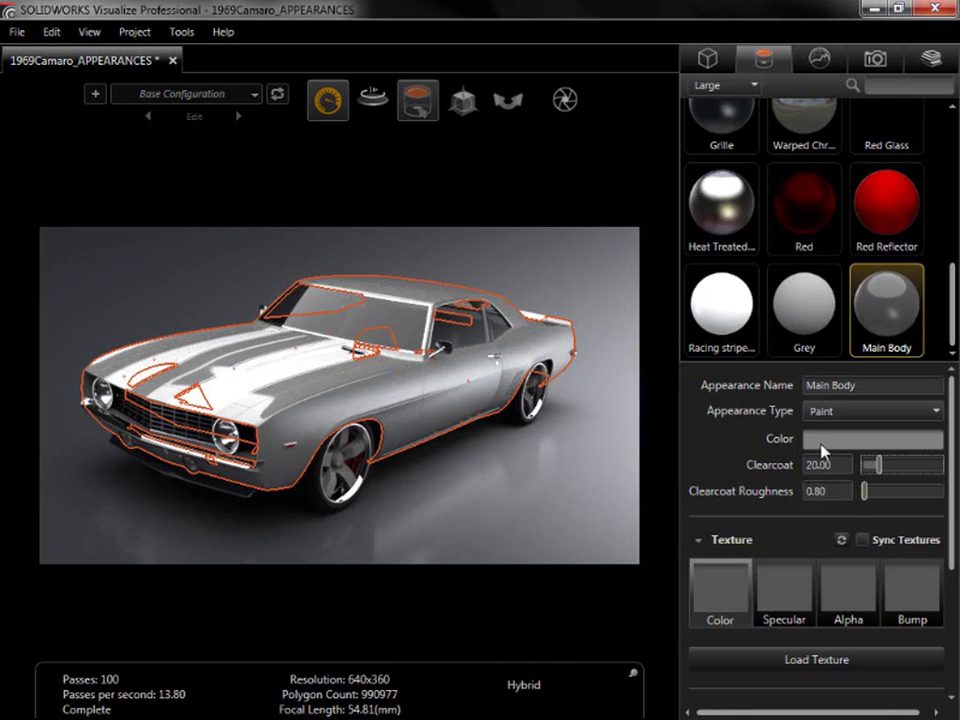
Sample black from the screen with the eyedropper as the Main Body paint colour
{"action": "left_click", "coordinate": [821, 446]}
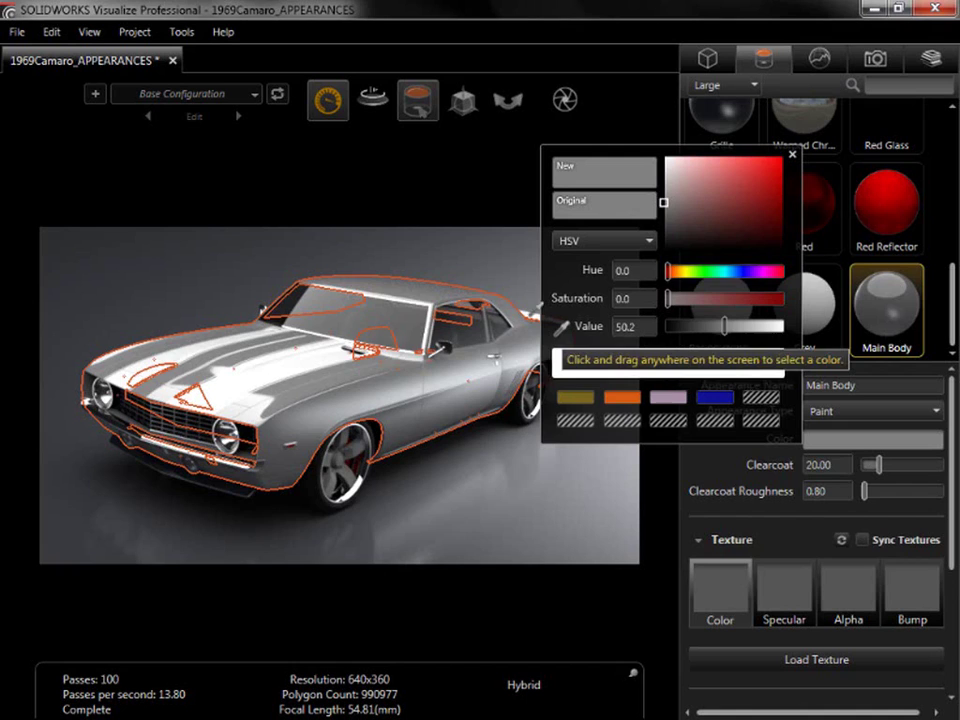
{"action": "left_click_drag", "start_coordinate": [400, 230], "coordinate": [525, 216]}
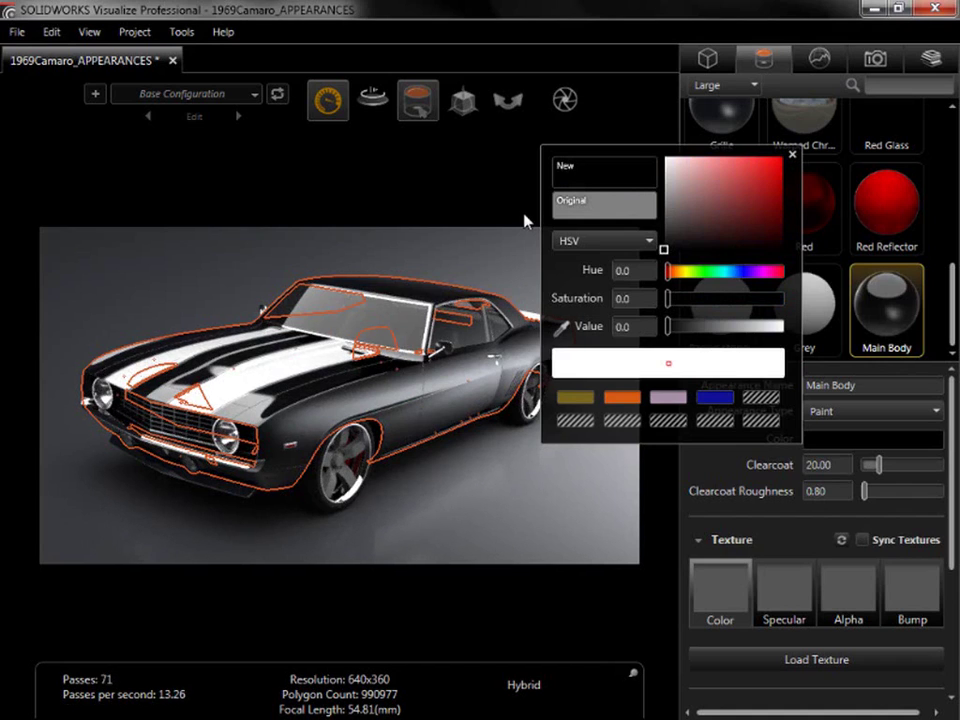
{"action": "left_click", "coordinate": [792, 155]}
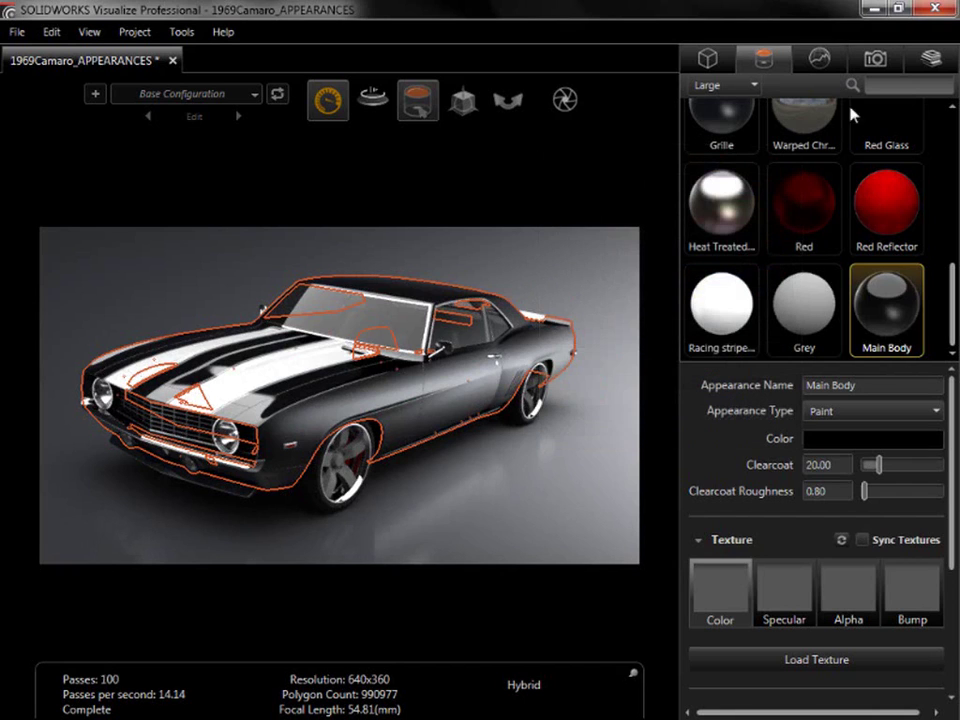
Sample the orange reference Camaro photo as the paint colour (Hue 14.9, Saturation 91.1, Value 79.6)
{"action": "left_click", "coordinate": [898, 8]}
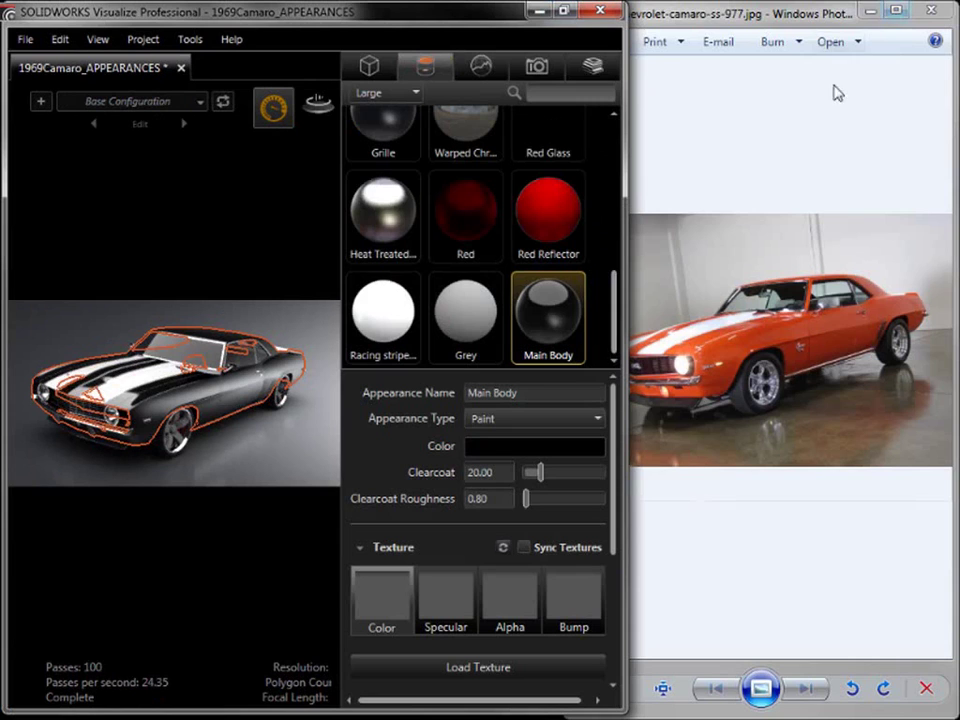
{"action": "left_click", "coordinate": [540, 446]}
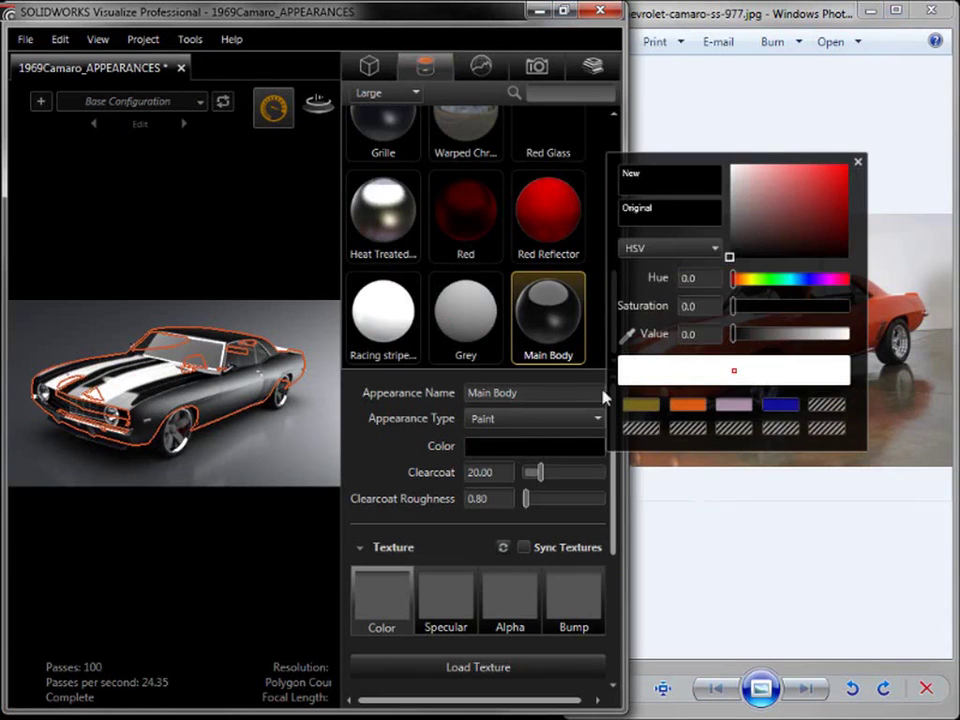
{"action": "left_click_drag", "start_coordinate": [690, 159], "coordinate": [489, 184]}
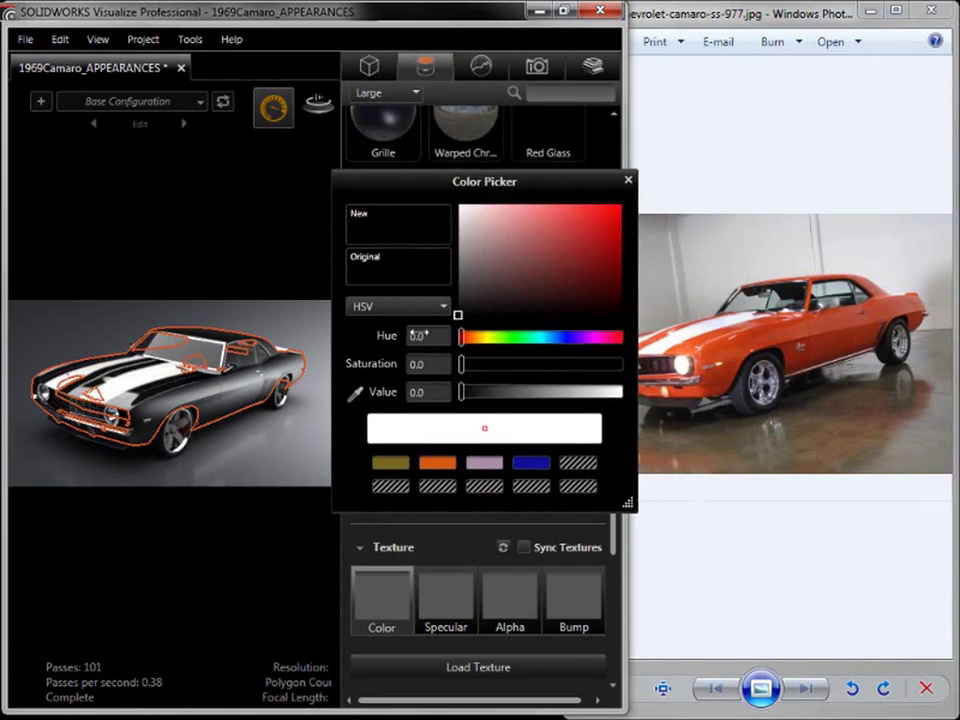
{"action": "left_click", "coordinate": [354, 393]}
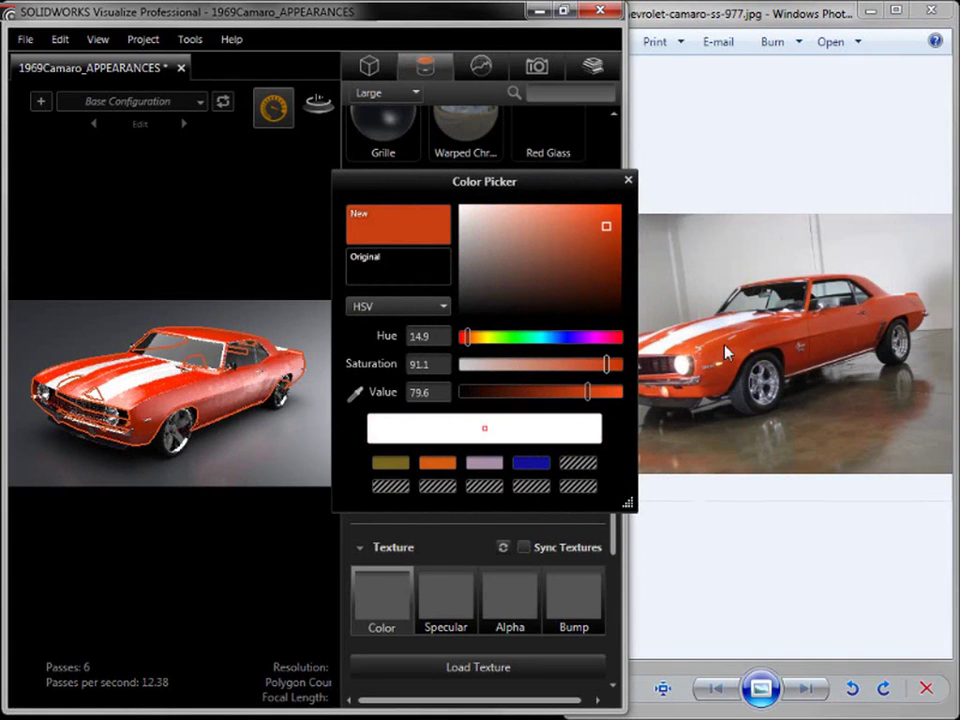
{"action": "left_click", "coordinate": [628, 179]}
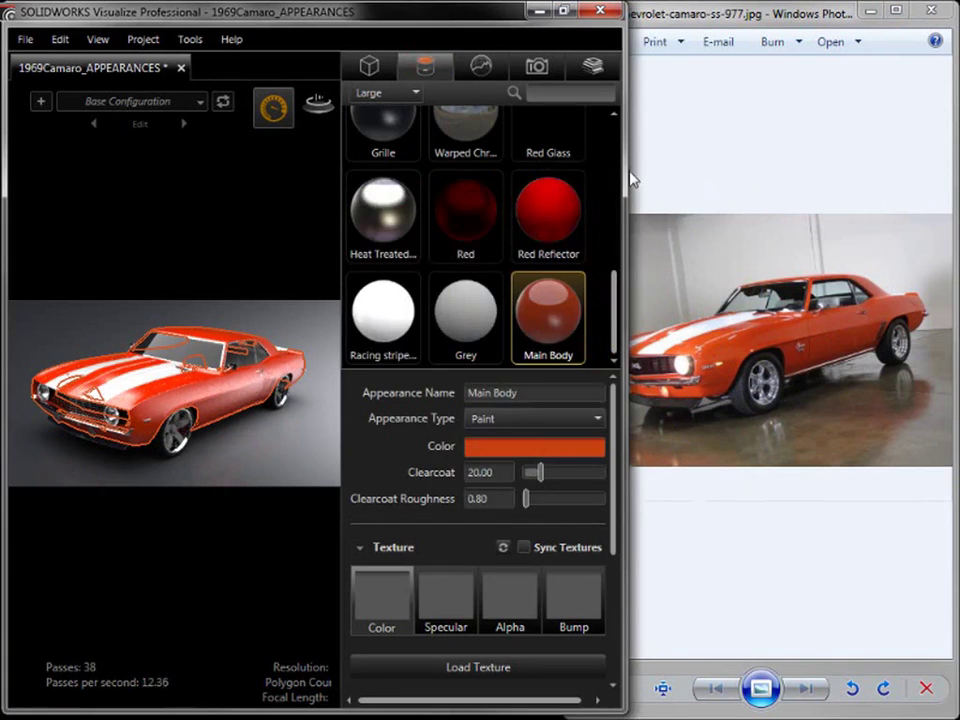
Drop Chrome.svap from the cloud library's Metal folder onto the Camaro's rear wheel
{"action": "left_click", "coordinate": [564, 12]}
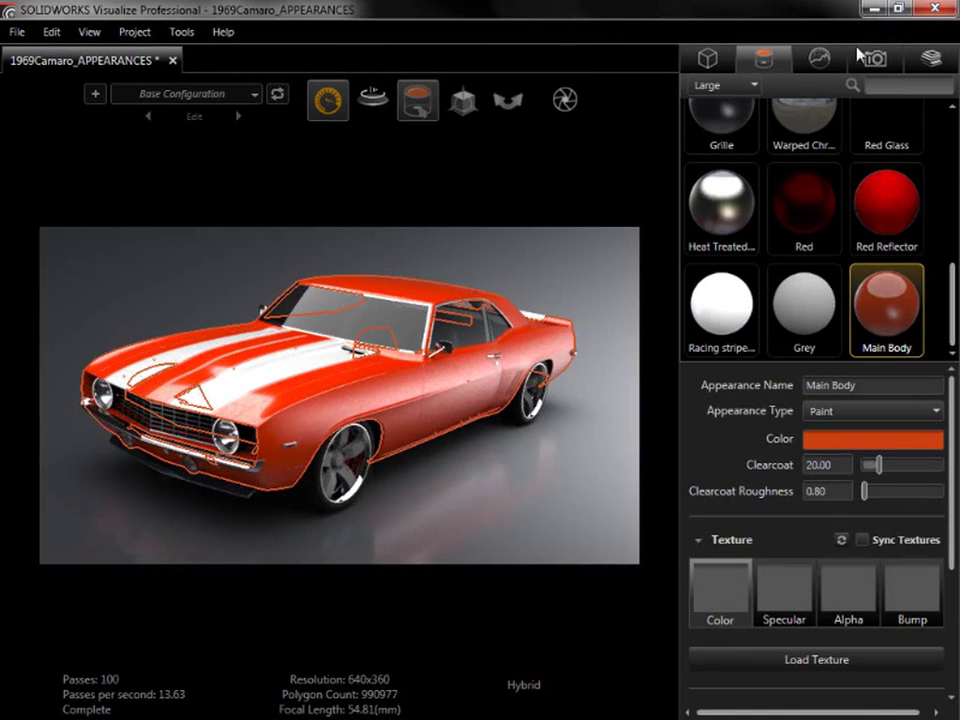
{"action": "left_click", "coordinate": [928, 60]}
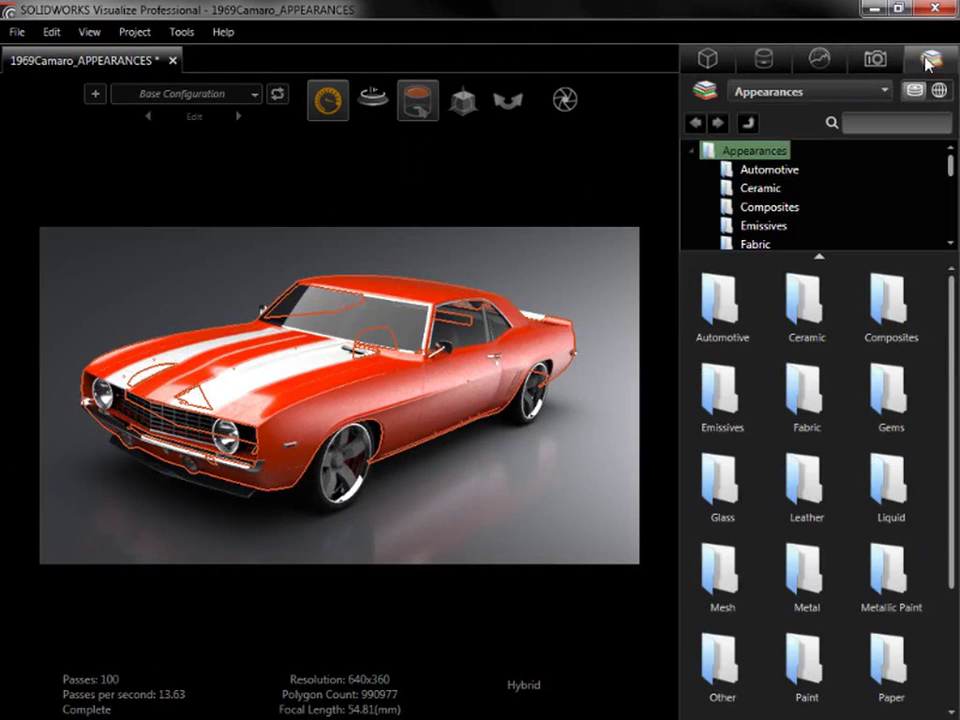
{"action": "left_click", "coordinate": [935, 92]}
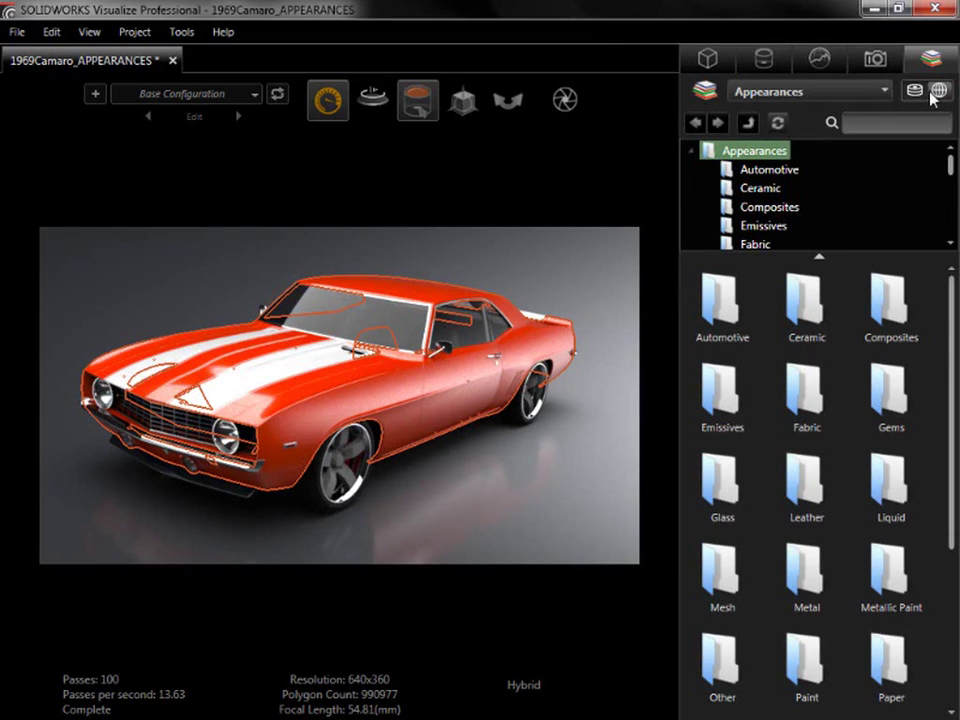
{"action": "double_click", "coordinate": [805, 572]}
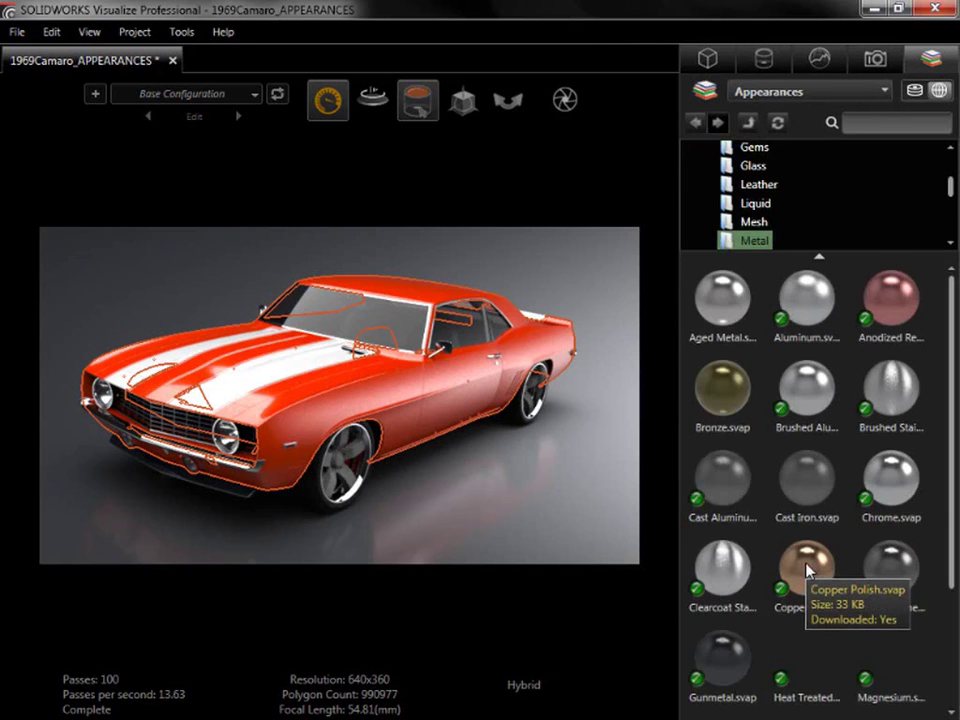
{"action": "left_click_drag", "start_coordinate": [886, 474], "coordinate": [338, 478]}
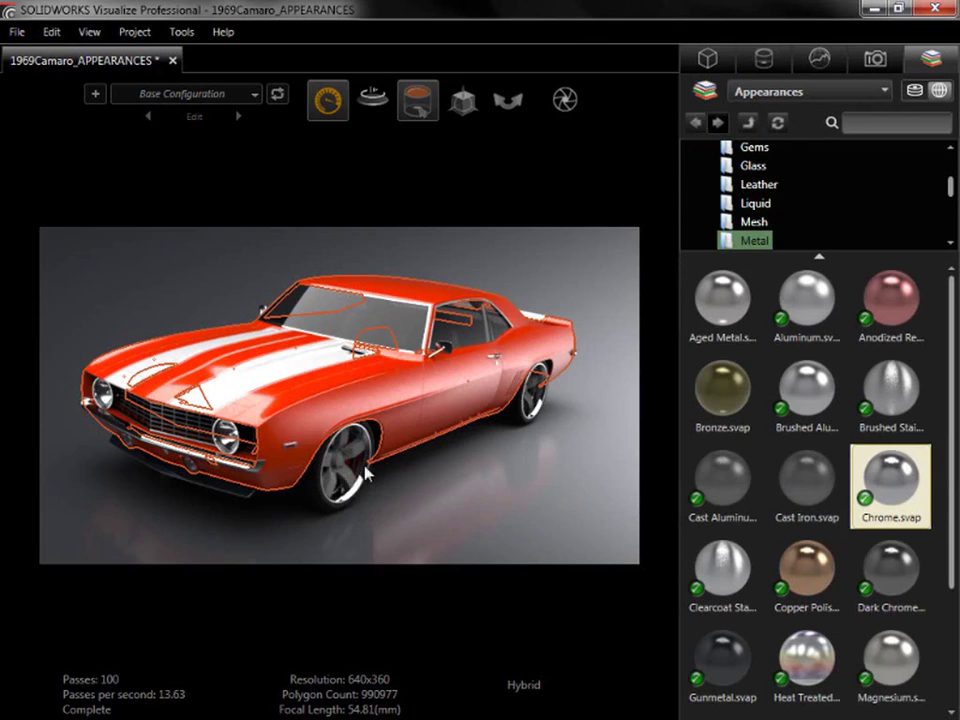
{"action": "left_click_drag", "start_coordinate": [884, 478], "coordinate": [534, 392]}
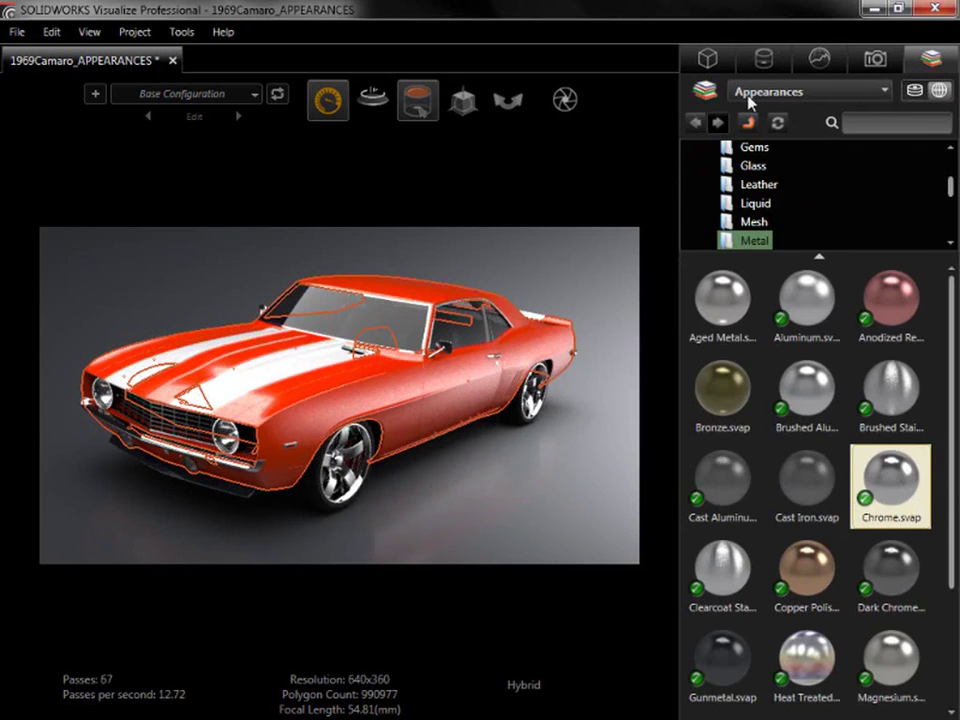
Use Unify All Identical Appearances to merge the duplicate Chrome appearances in the project list
{"action": "left_click", "coordinate": [764, 62]}
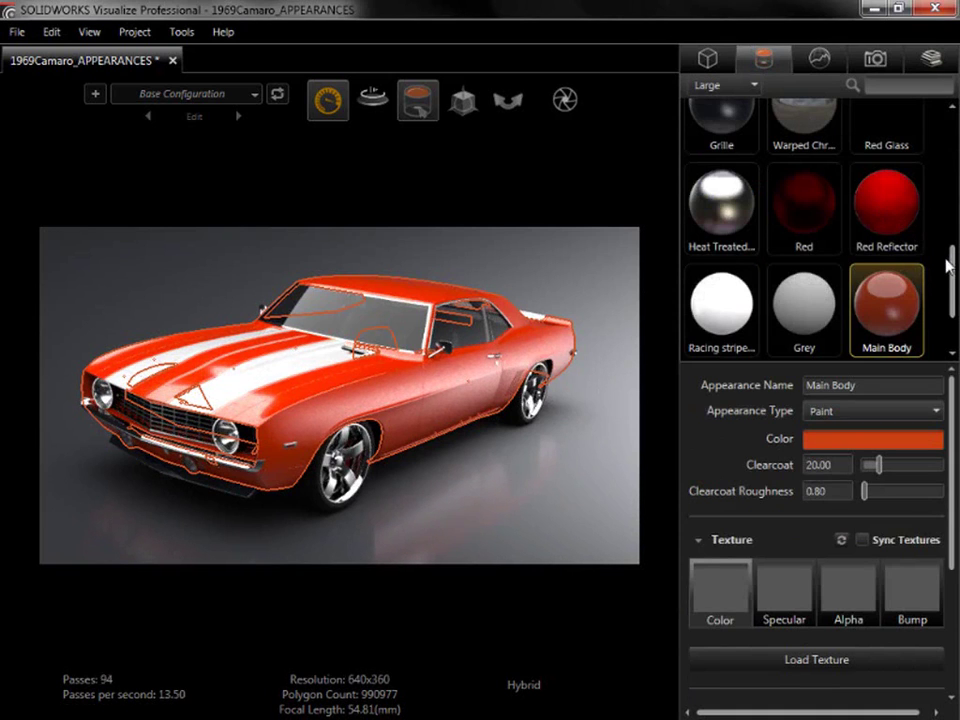
{"action": "left_click_drag", "start_coordinate": [949, 272], "coordinate": [949, 300]}
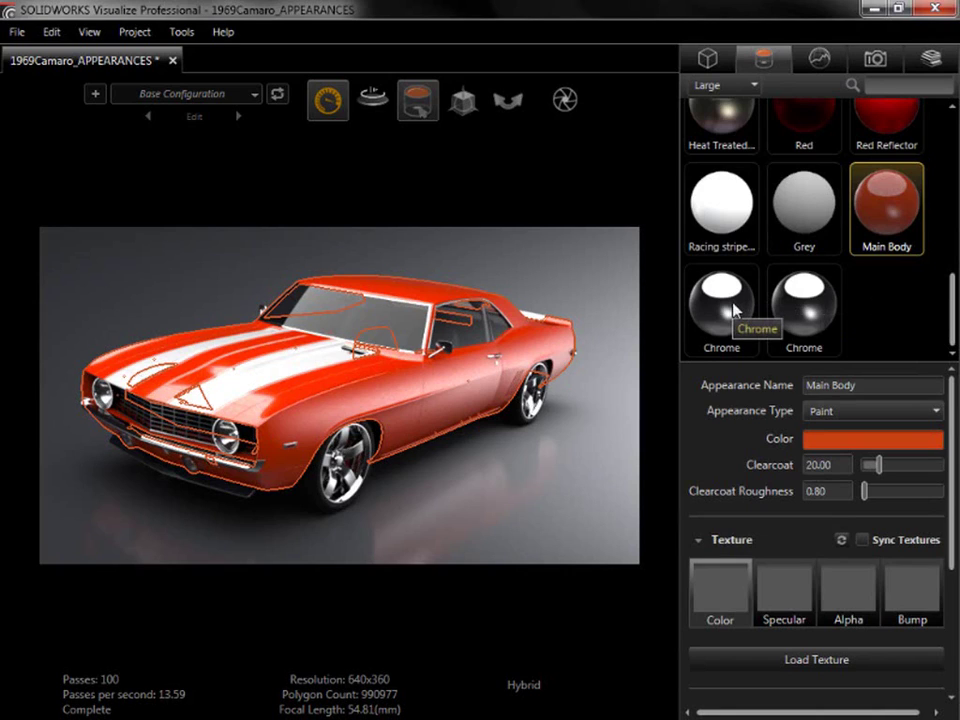
{"action": "left_click", "coordinate": [866, 306]}
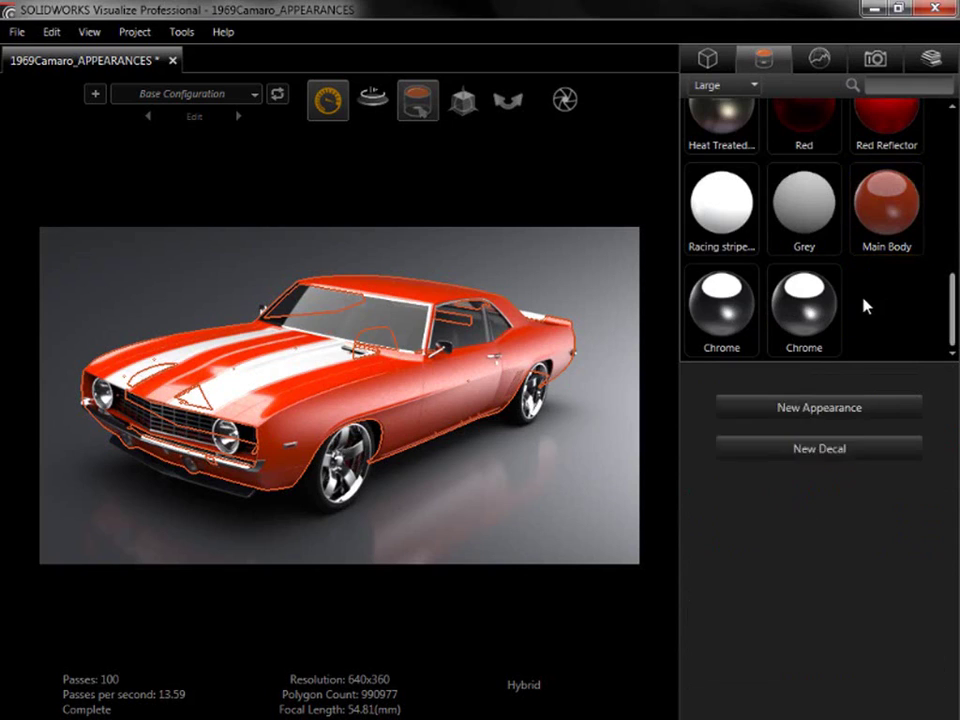
{"action": "right_click", "coordinate": [866, 305]}
{"action": "mouse_move", "coordinate": [761, 413]}
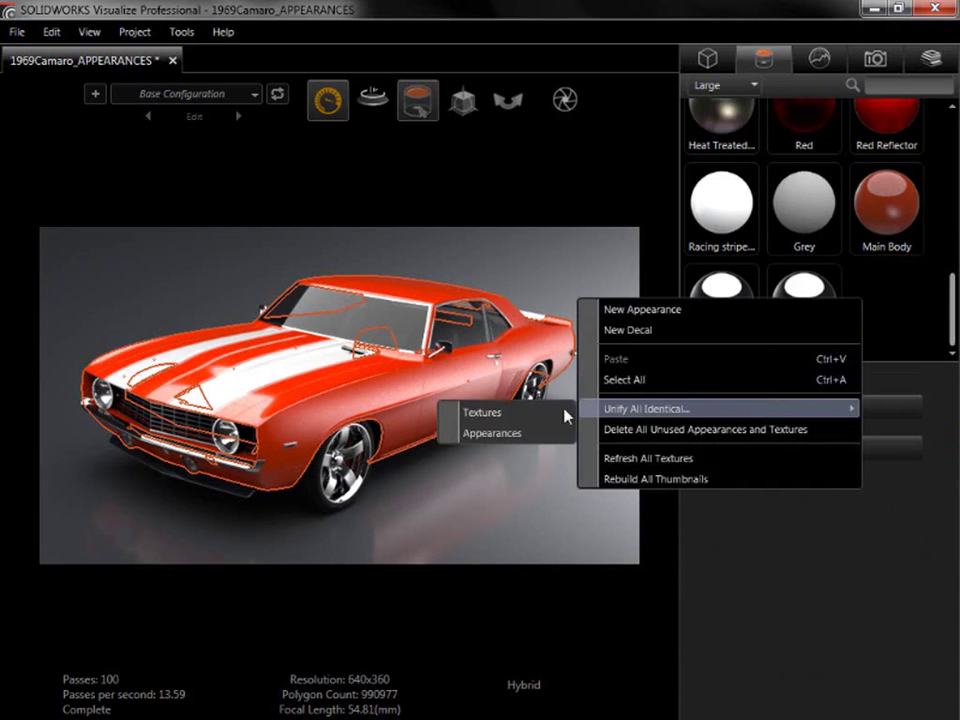
{"action": "left_click", "coordinate": [544, 434]}
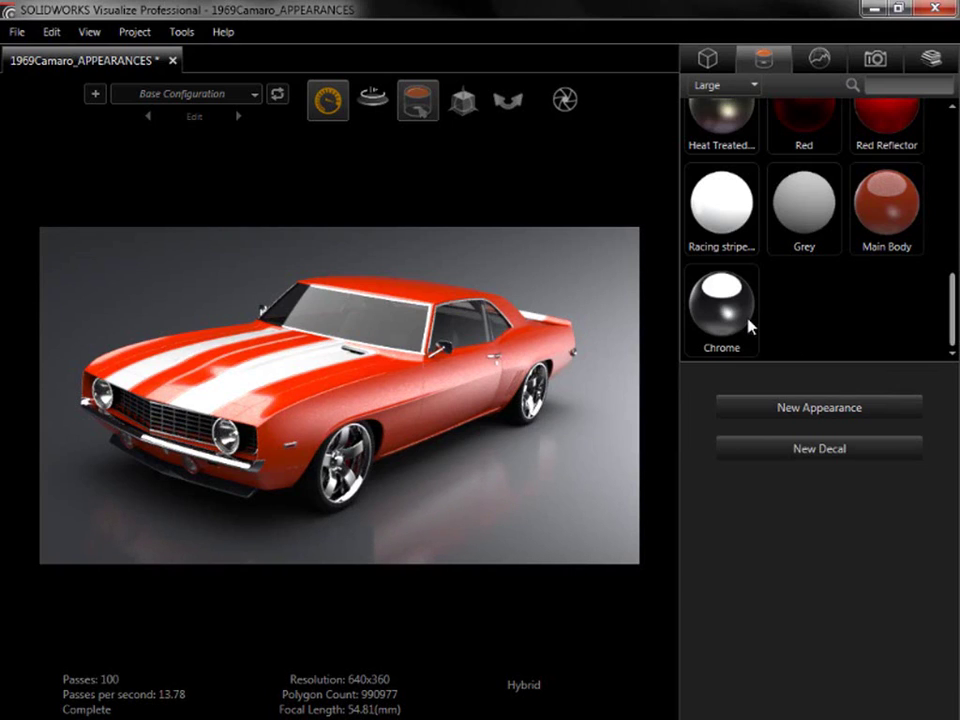
Pick up Chrome from the rim and apply it to the rear and front wheels
{"action": "left_click", "coordinate": [360, 455]}
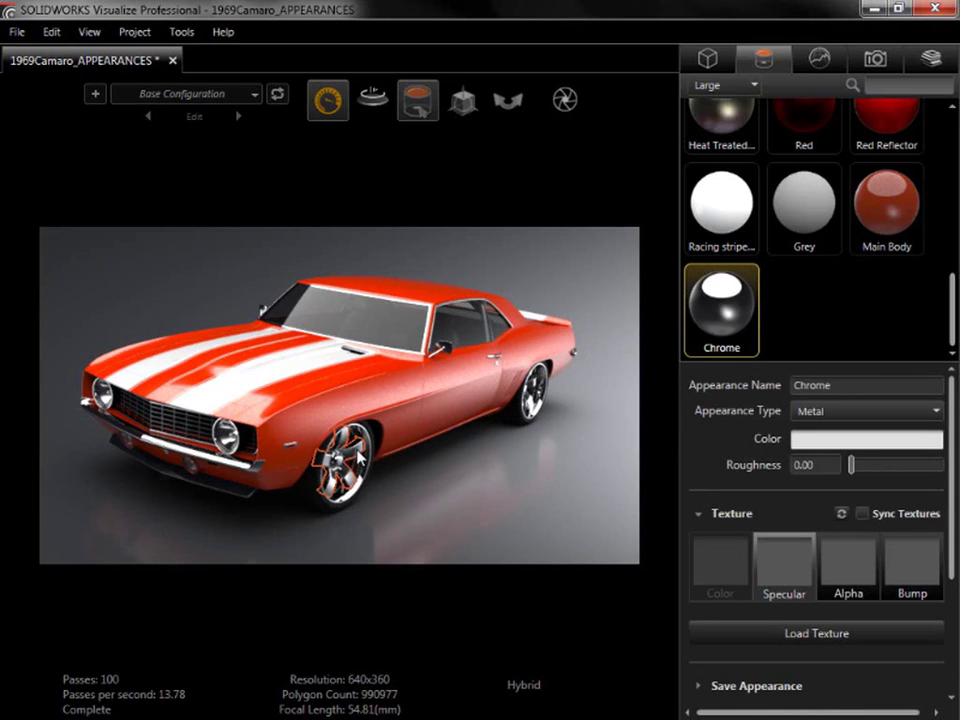
{"action": "left_click_drag", "start_coordinate": [360, 455], "coordinate": [394, 399]}
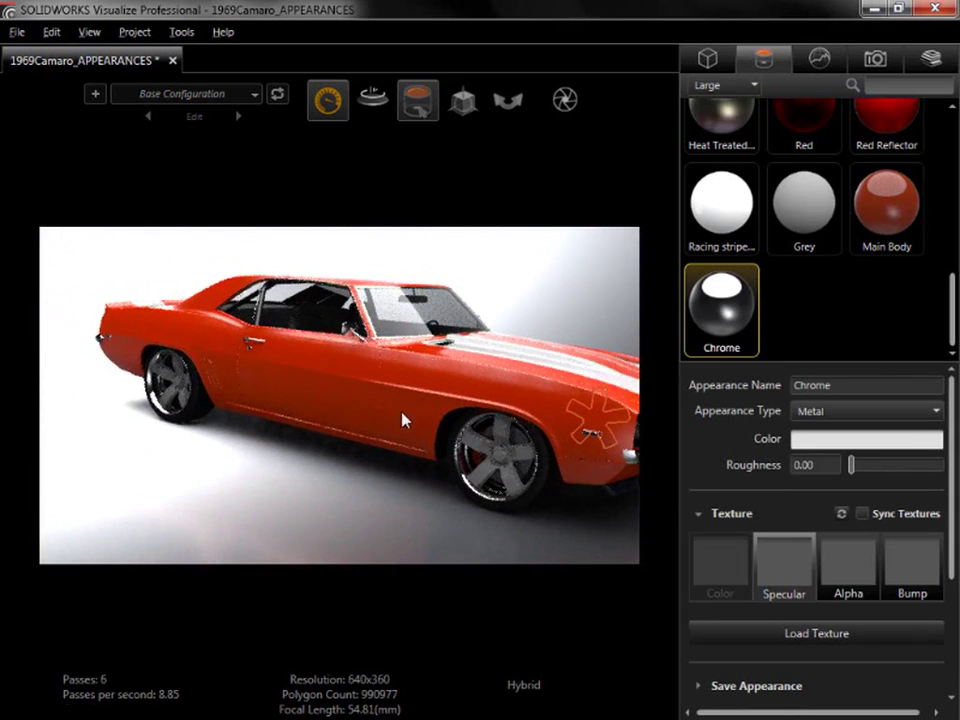
{"action": "left_click", "coordinate": [484, 455]}
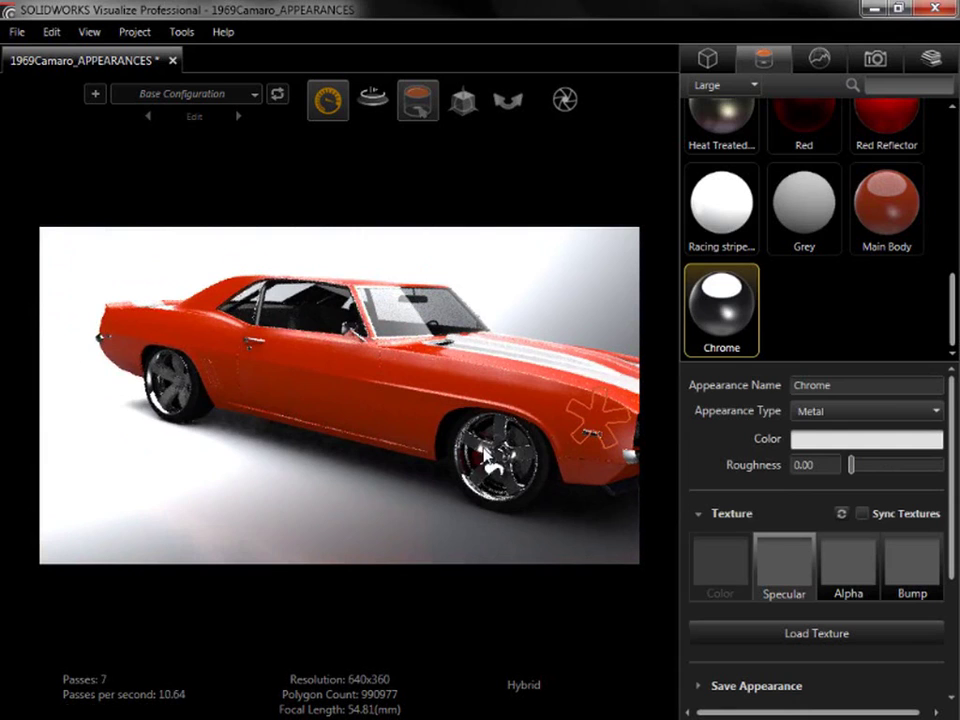
{"action": "left_click", "coordinate": [182, 396]}
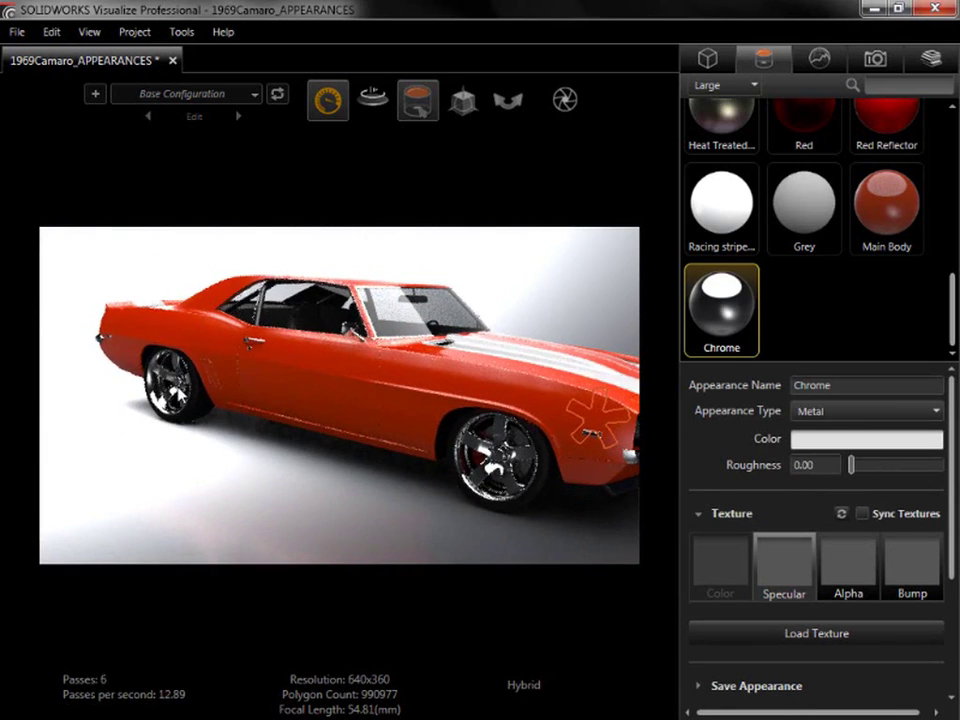
{"action": "key", "text": "Escape"}
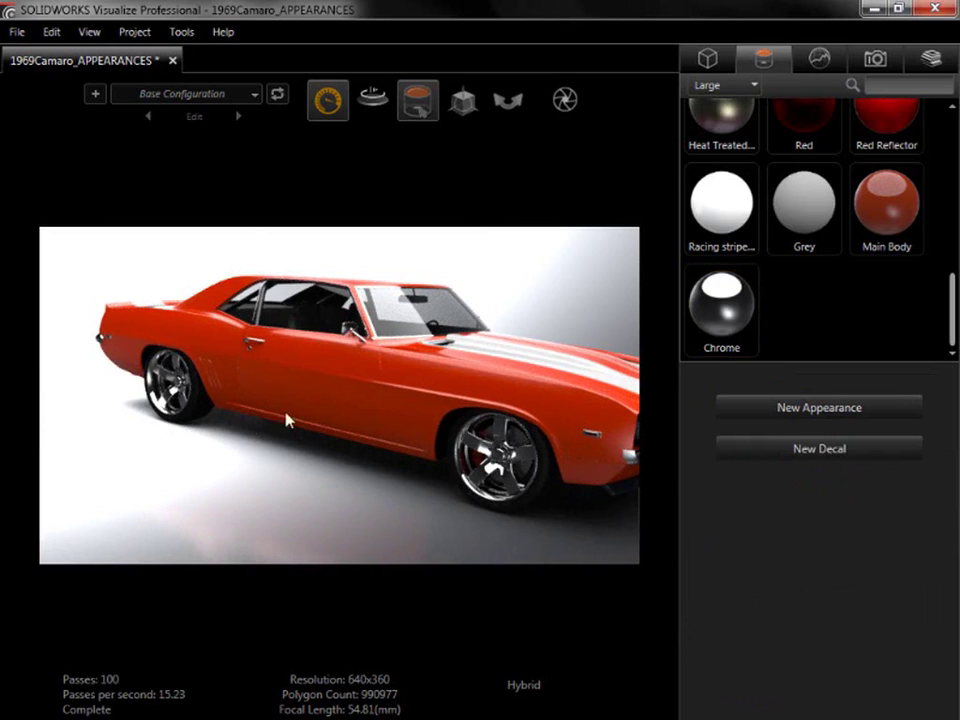
Select Main Body and expand the Save Appearance section of its properties
{"action": "left_click", "coordinate": [866, 222]}
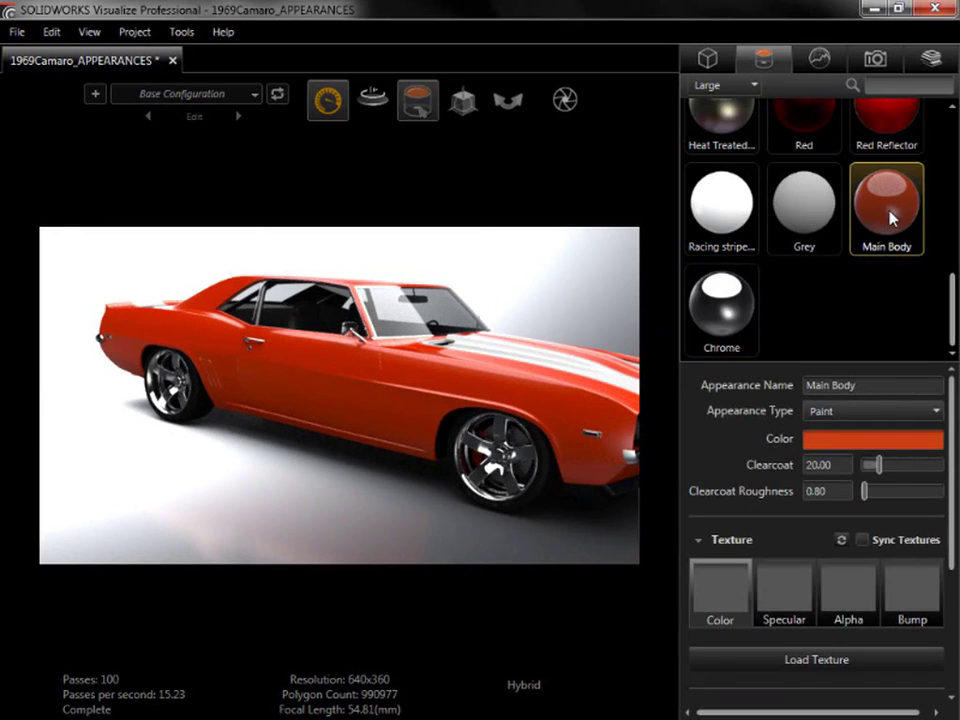
{"action": "scroll", "coordinate": [935, 470], "scroll_direction": "down", "scroll_amount": 5}
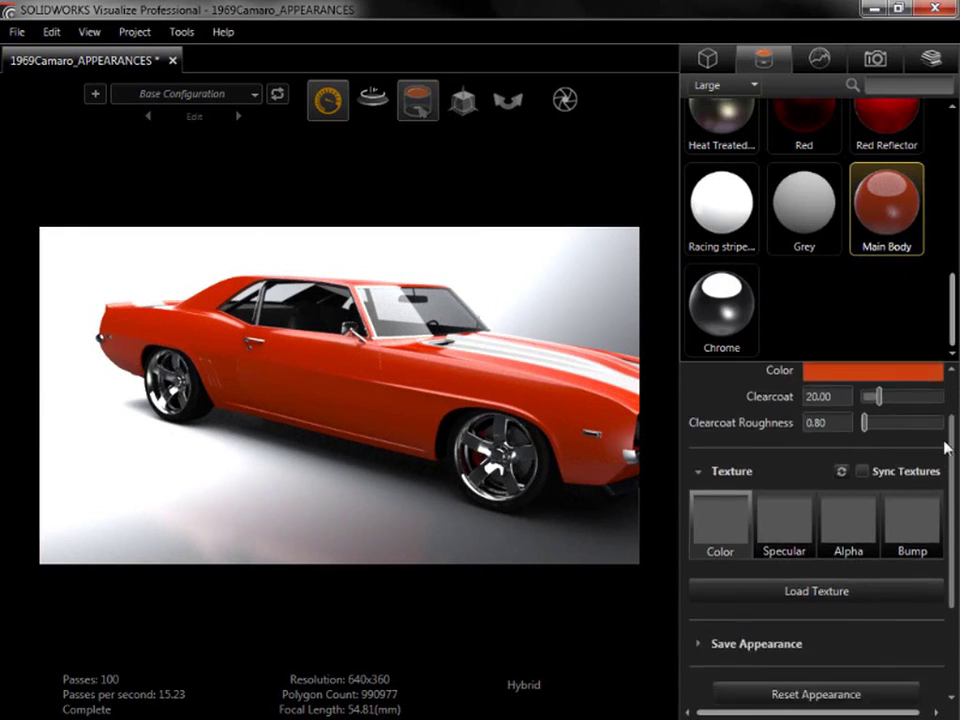
{"action": "left_click", "coordinate": [790, 502]}
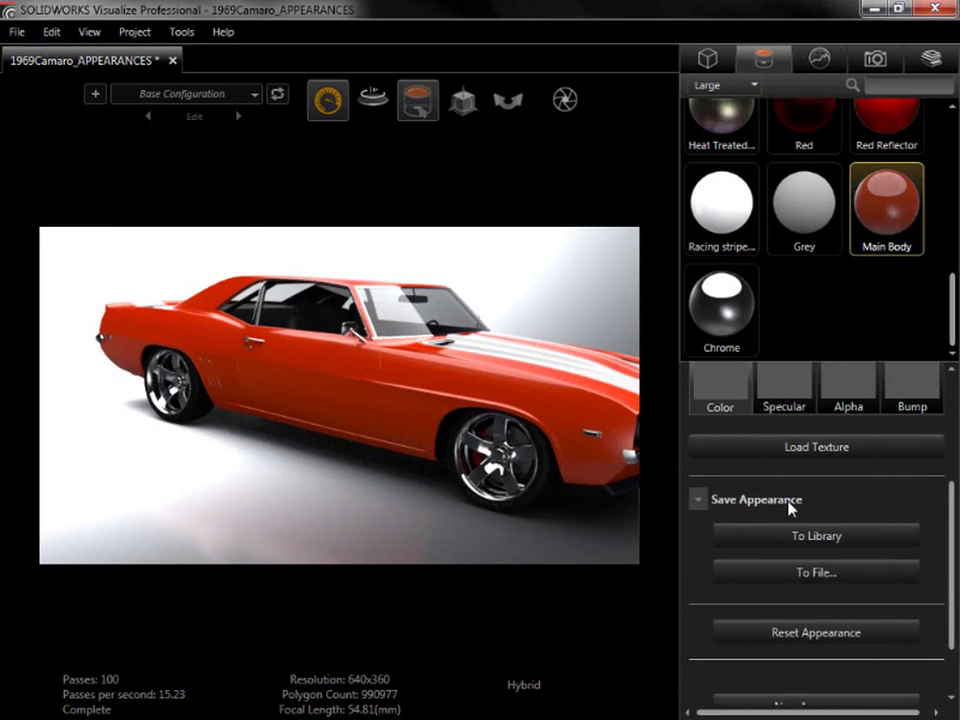